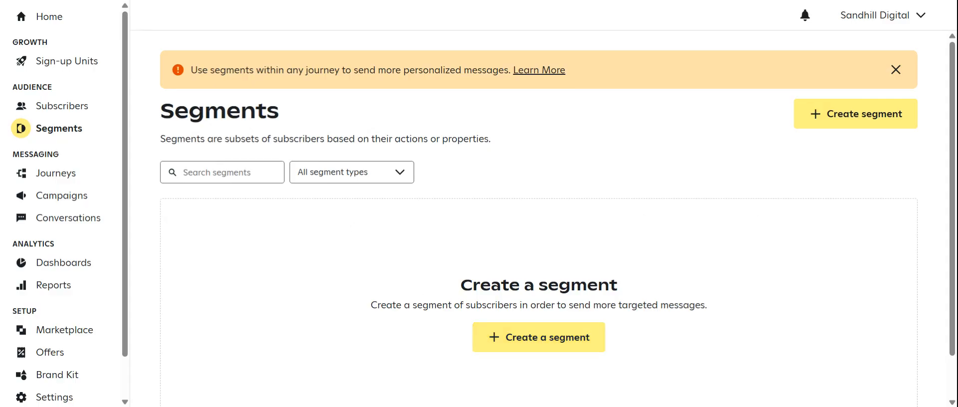
# - Start a new dynamic segment and base its first condition on a subscriber's characteristics
pyautogui.click(531, 342)
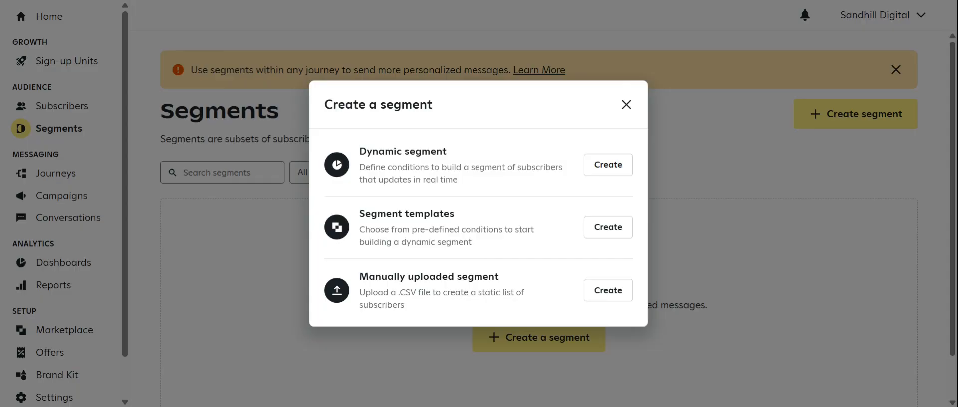
pyautogui.click(607, 172)
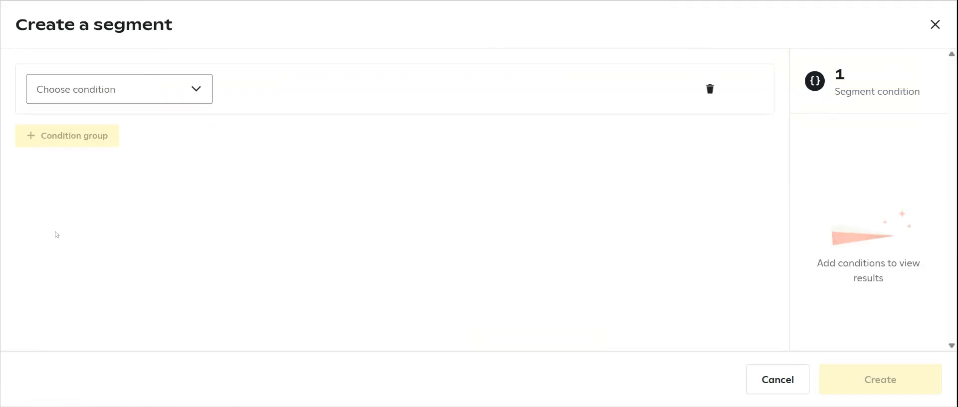
pyautogui.click(179, 98)
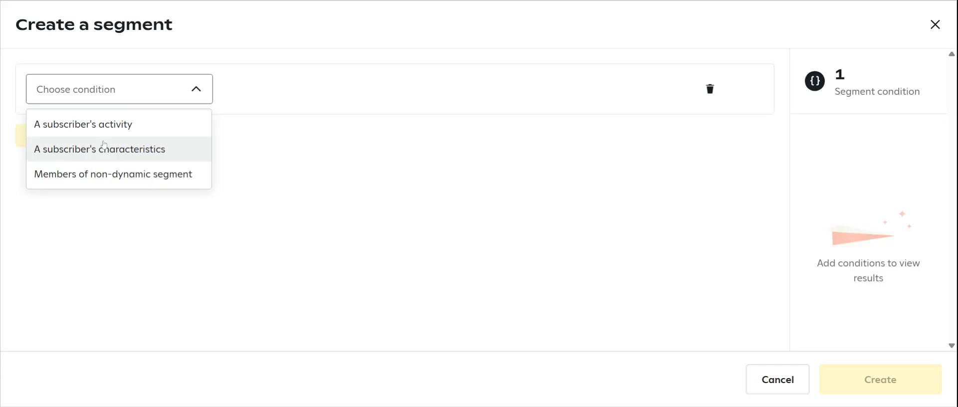
pyautogui.click(93, 155)
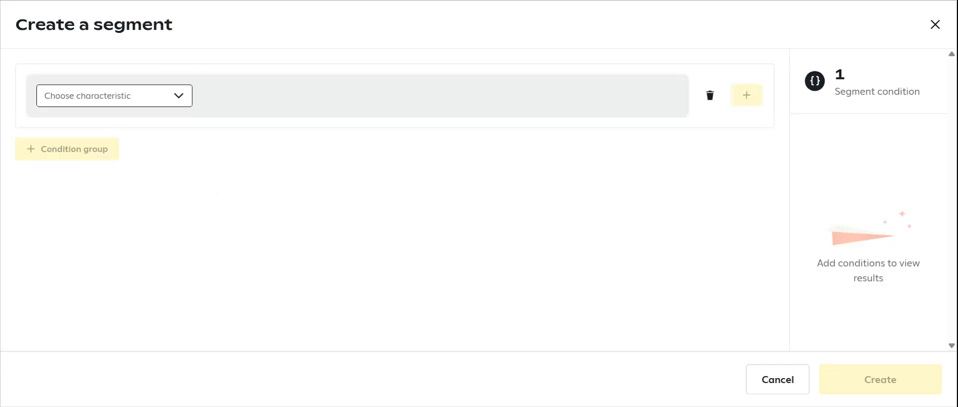
# - Examine the characteristics offered for the first condition, covering location, text messages and device
pyautogui.click(181, 100)
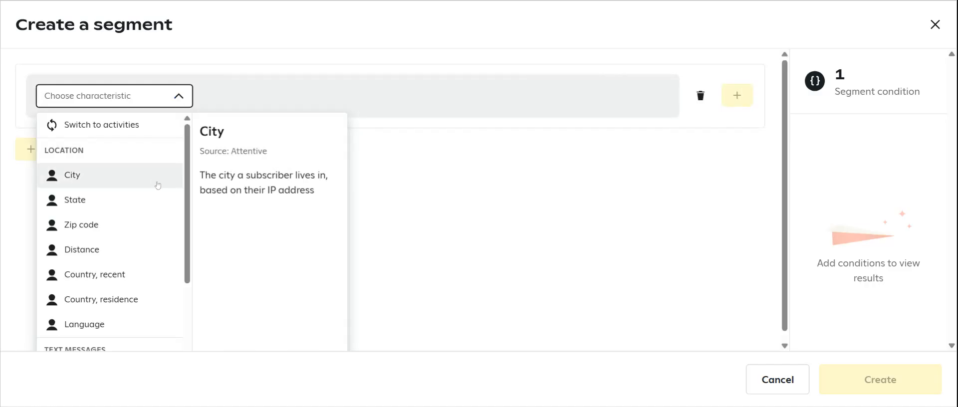
pyautogui.scroll(-2, 187, 151)
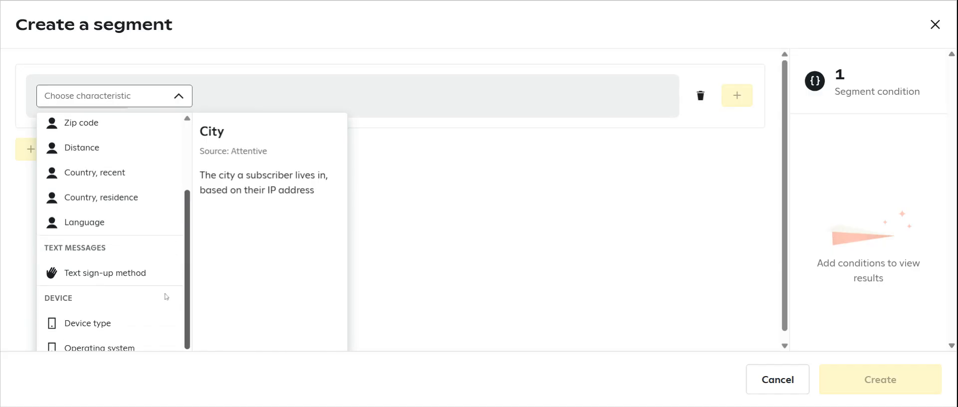
pyautogui.scroll(2, 123, 213)
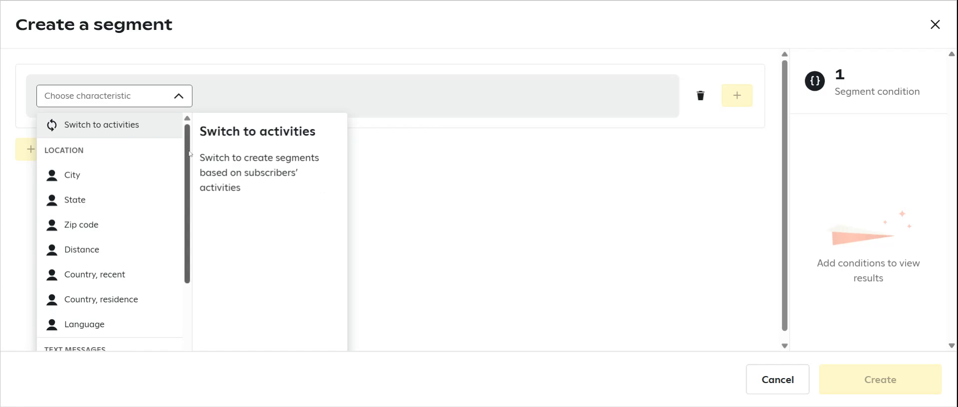
pyautogui.moveTo(190, 151)
pyautogui.mouseDown()
pyautogui.moveTo(185, 183)
pyautogui.moveTo(185, 151)
pyautogui.mouseUp()
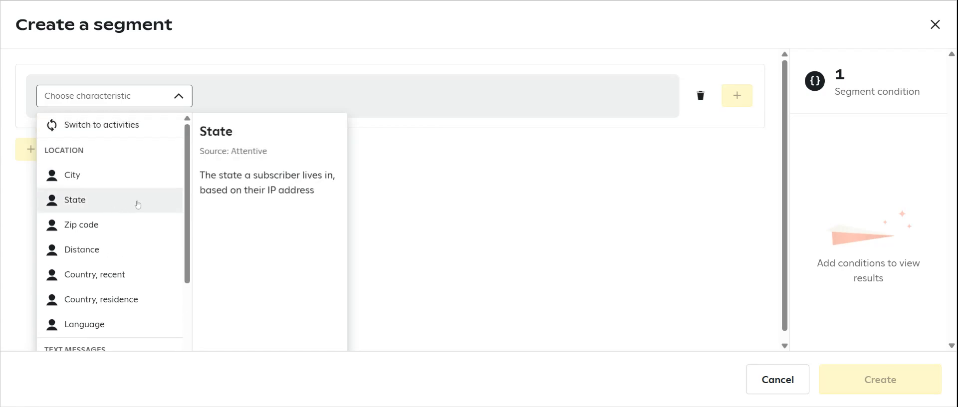
pyautogui.scroll(-2, 110, 200)
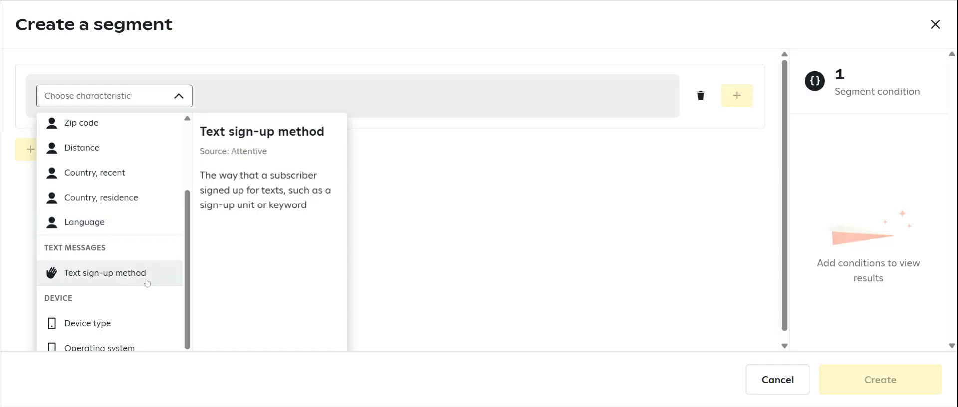
pyautogui.scroll(4, 190, 253)
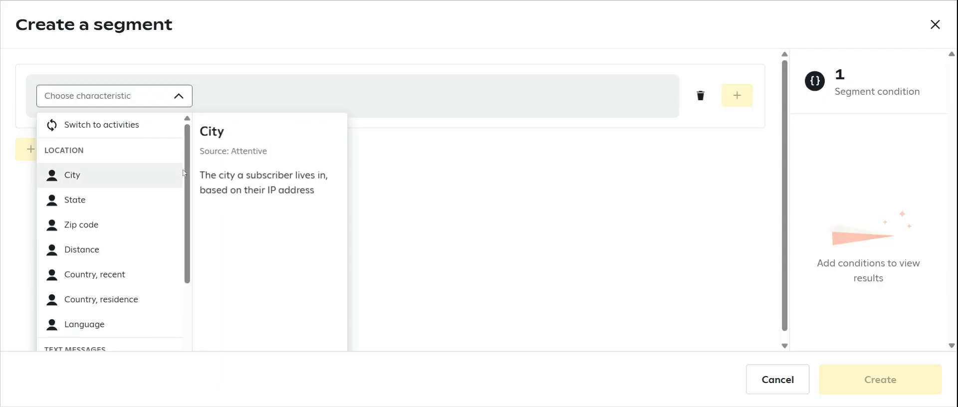
pyautogui.click(235, 100)
pyautogui.click(176, 95)
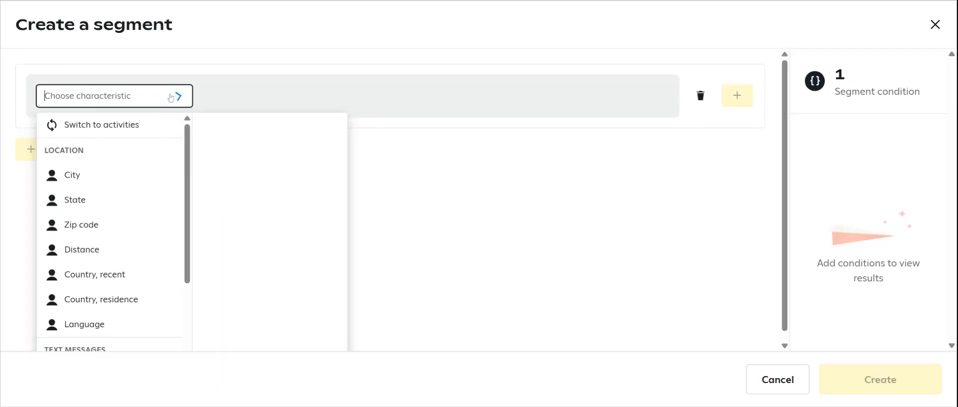
# - Switch the first condition to subscriber activities and choose Received a text in place of Subscribed to text
pyautogui.click(108, 122)
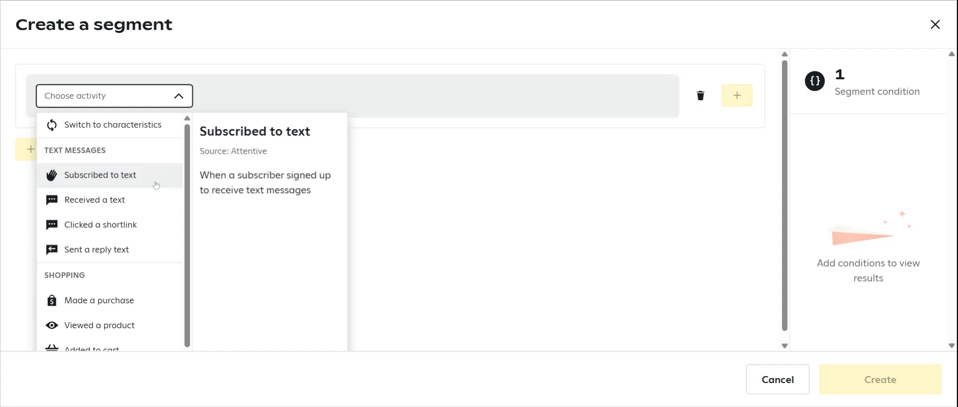
pyautogui.scroll(-1, 131, 280)
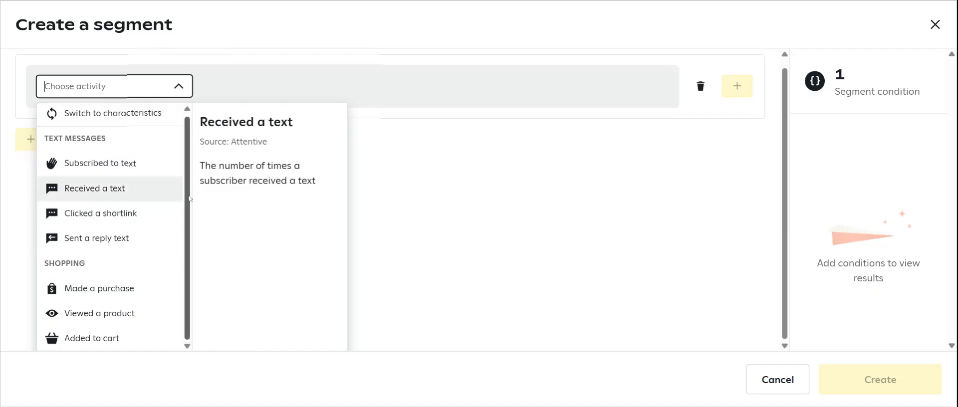
pyautogui.scroll(1, 189, 198)
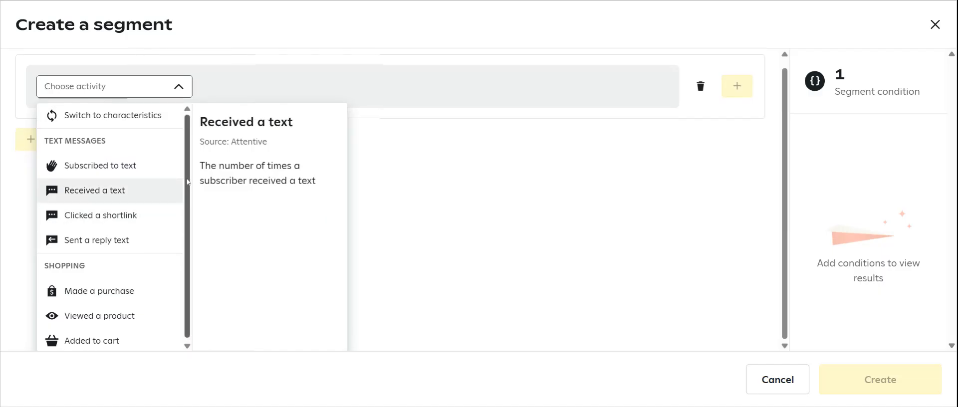
pyautogui.click(112, 169)
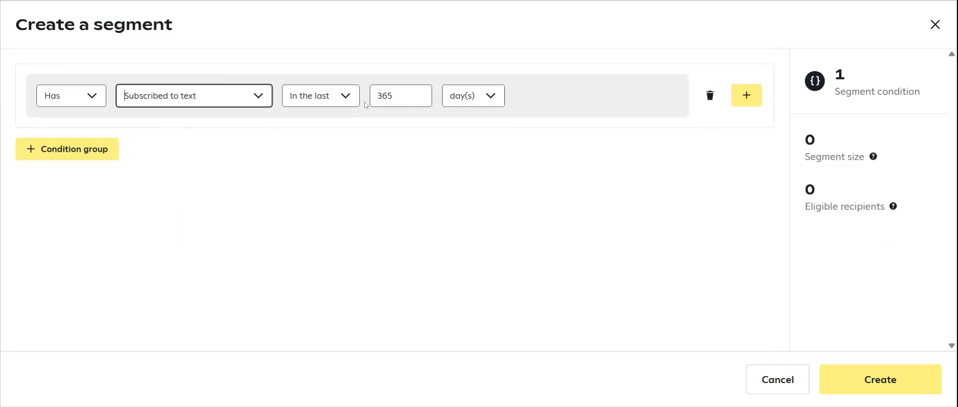
pyautogui.click(257, 95)
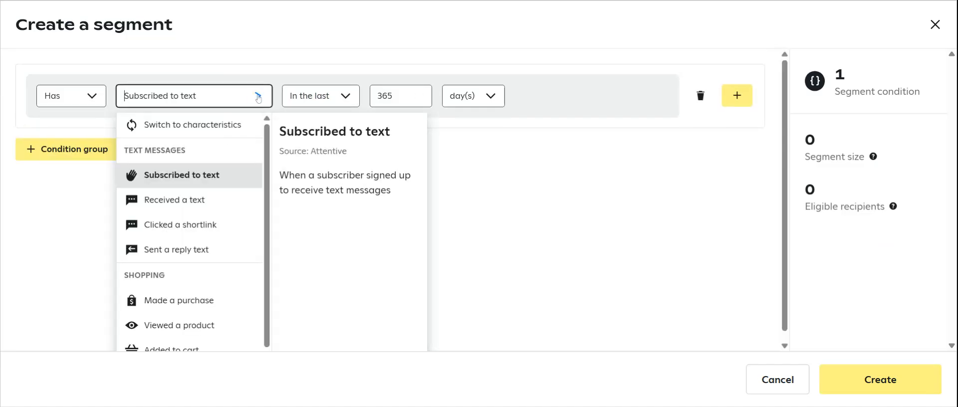
pyautogui.click(184, 201)
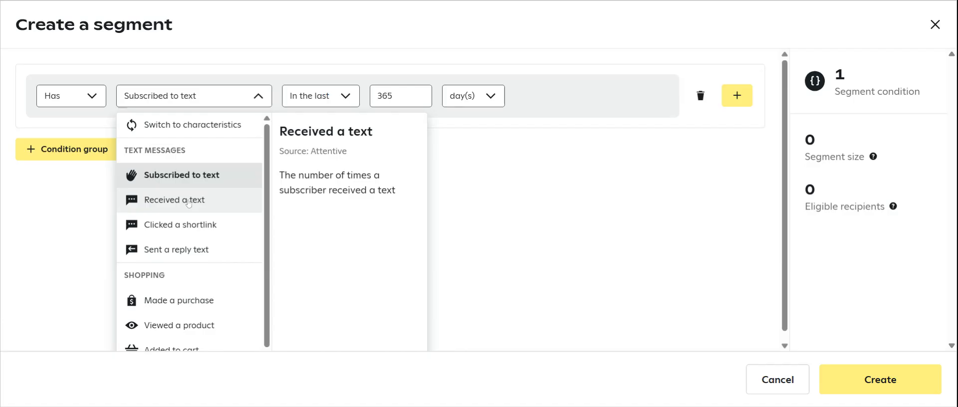
# - Try the Equal to frequency on the Received a text condition, and restore At least once
pyautogui.click(354, 97)
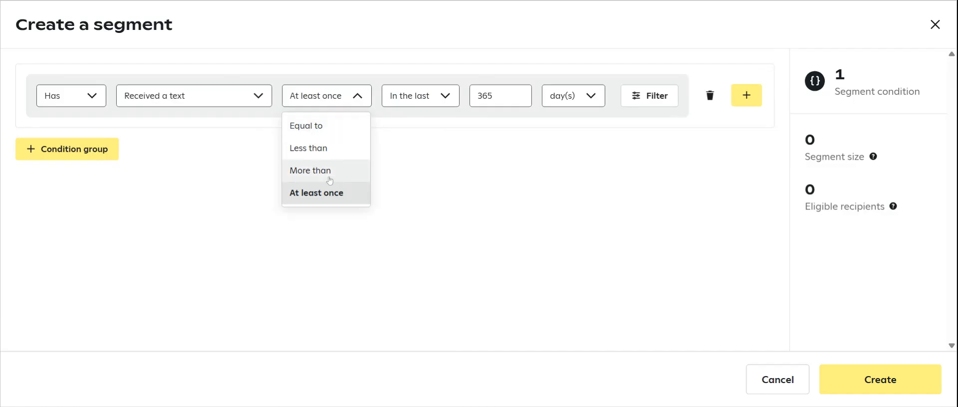
pyautogui.click(318, 126)
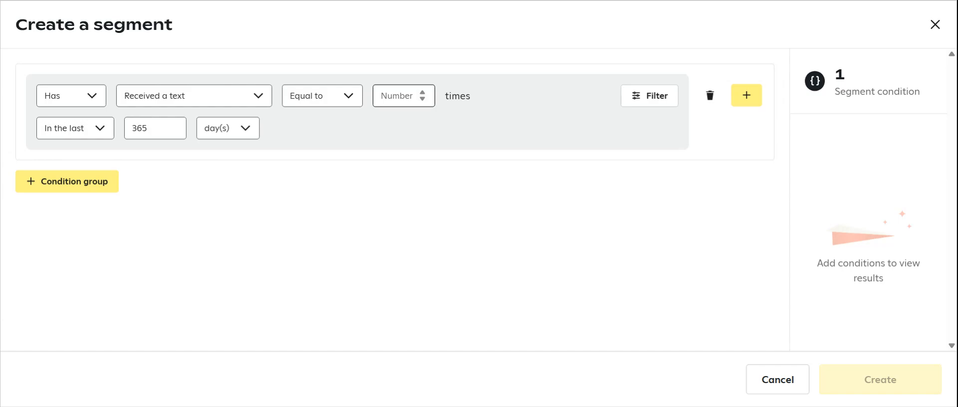
pyautogui.click(312, 100)
pyautogui.click(312, 194)
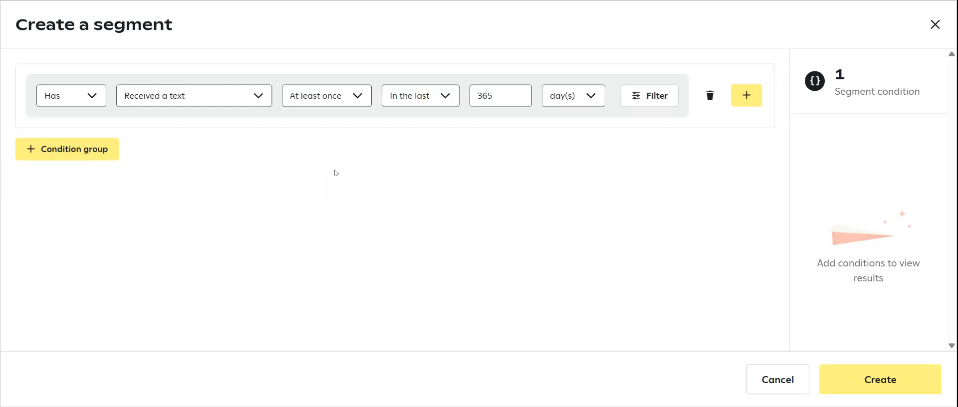
# - Review the timeframe options of the Received a text condition and add a filter with type Journey
pyautogui.click(445, 95)
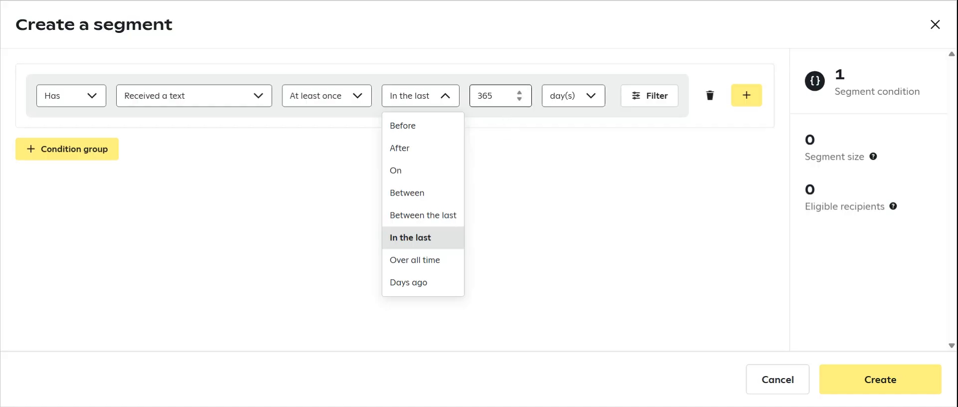
pyautogui.click(650, 96)
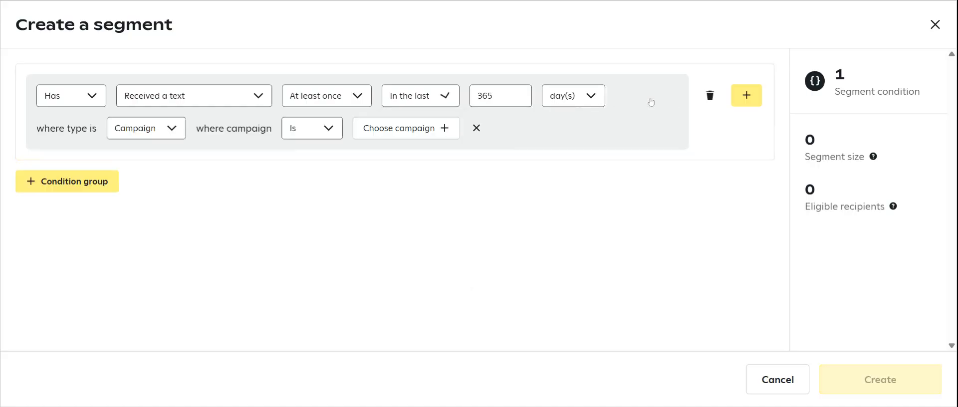
pyautogui.click(153, 130)
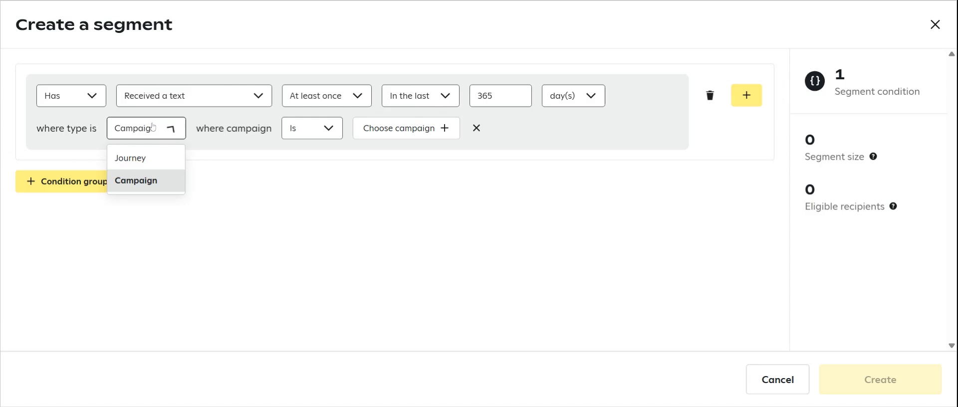
pyautogui.click(150, 161)
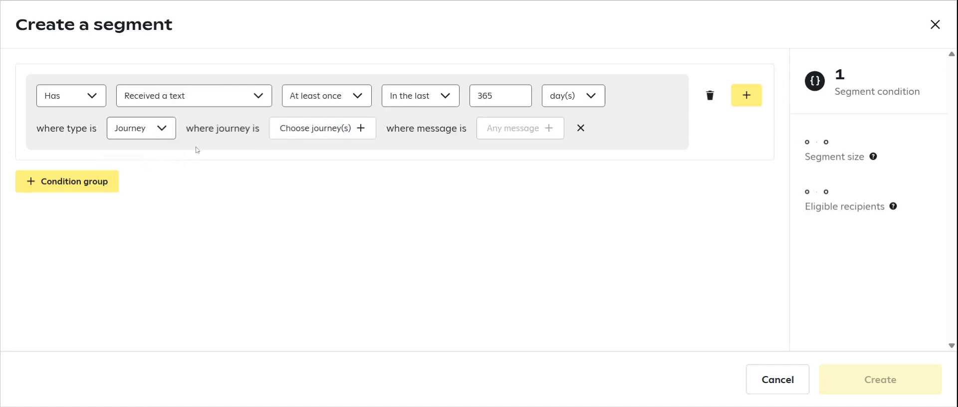
# - Apply Test Welcome Flow A as the filter's journey and check the options for choosing its messages
pyautogui.click(342, 128)
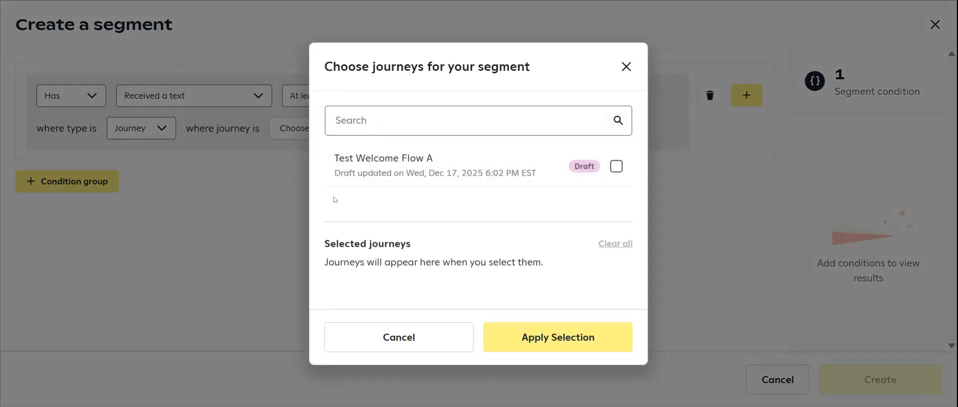
pyautogui.click(627, 66)
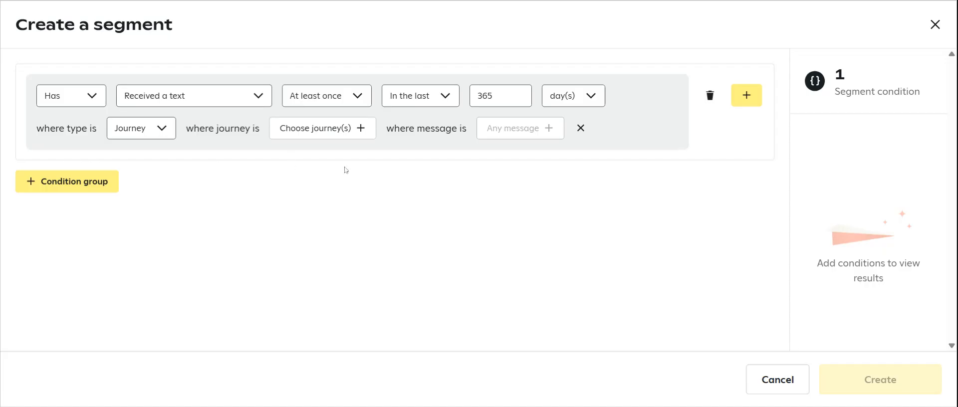
pyautogui.click(324, 130)
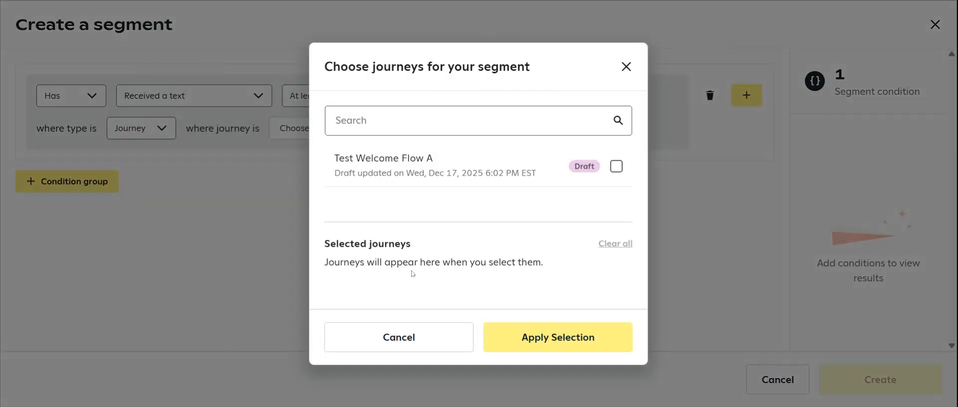
pyautogui.click(617, 167)
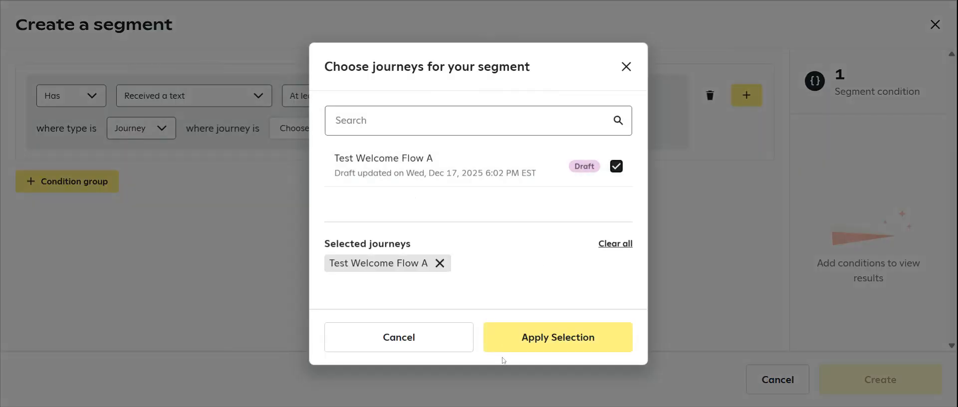
pyautogui.click(521, 348)
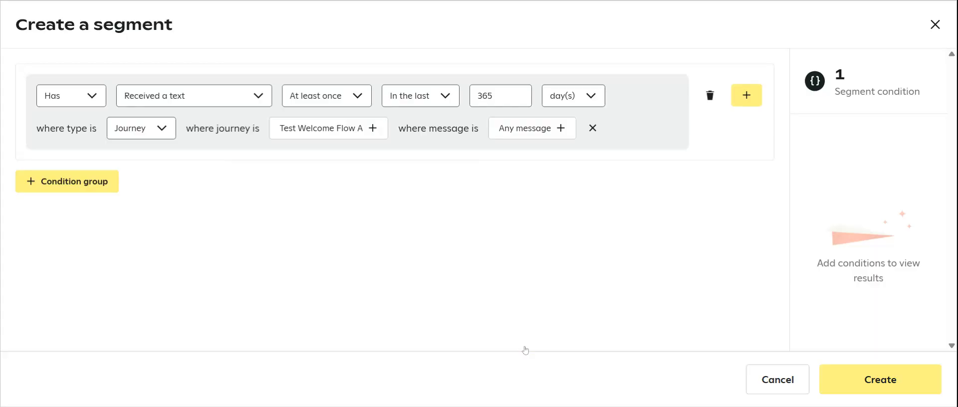
pyautogui.click(551, 135)
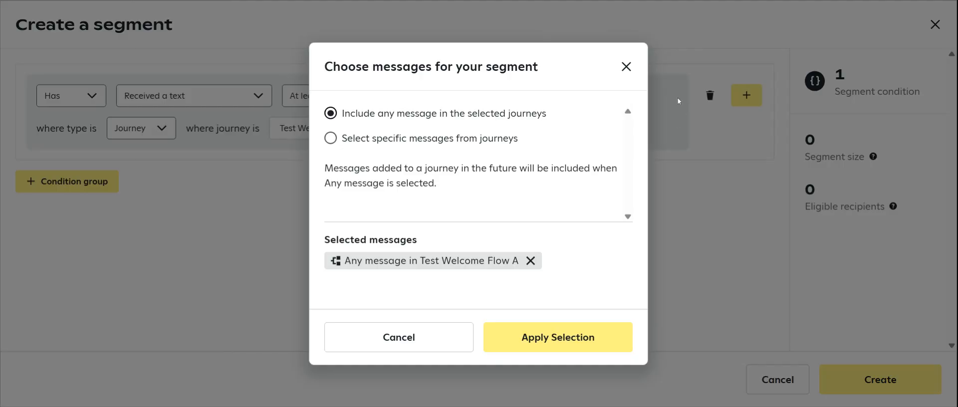
pyautogui.click(627, 67)
# - Add a second condition group to the segment and view its available condition types
pyautogui.click(67, 181)
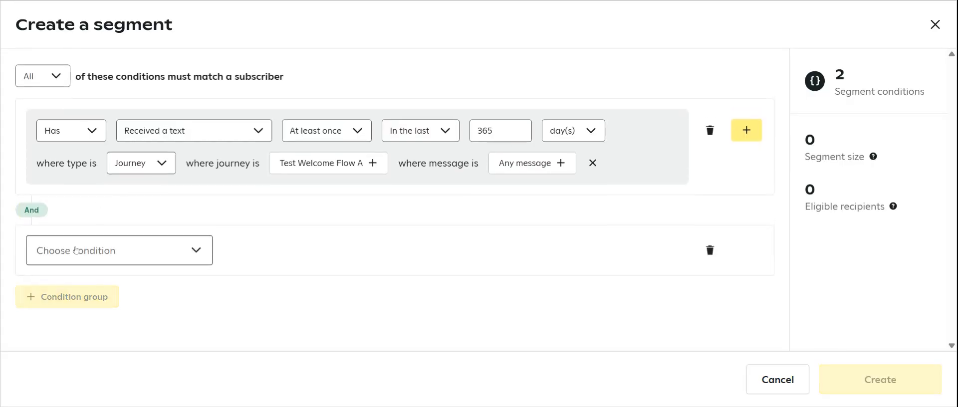
pyautogui.click(80, 249)
pyautogui.click(644, 213)
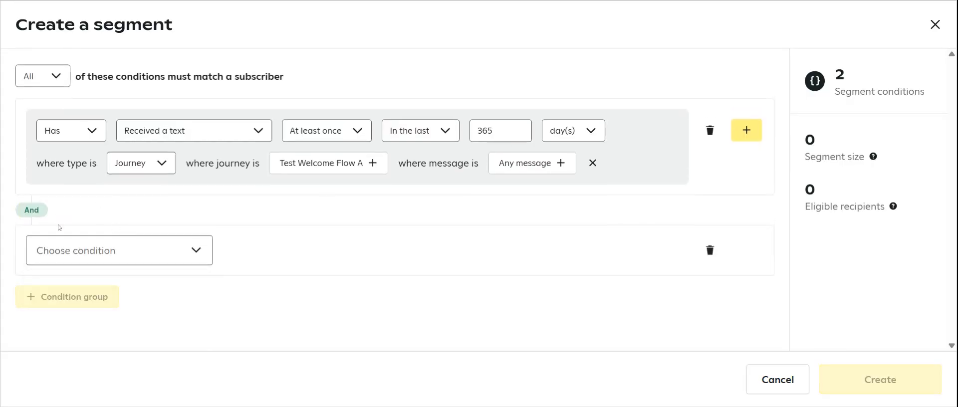
pyautogui.click(106, 253)
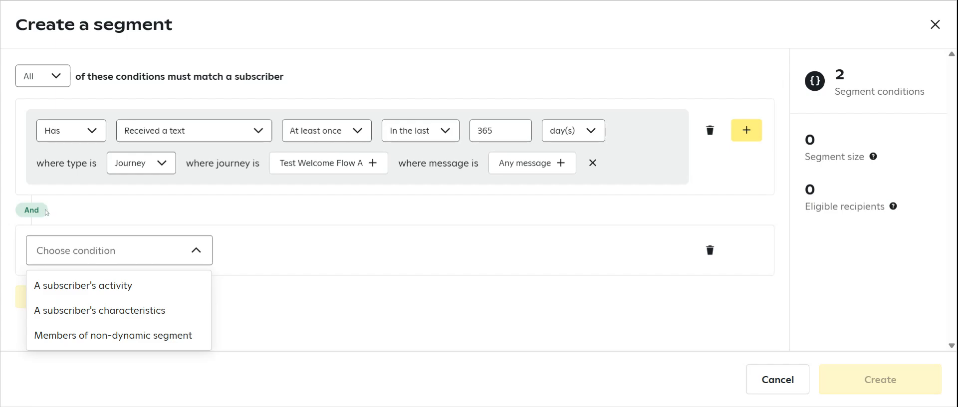
# - Try matching subscribers on Any of the conditions, and return the rule to All
pyautogui.click(45, 75)
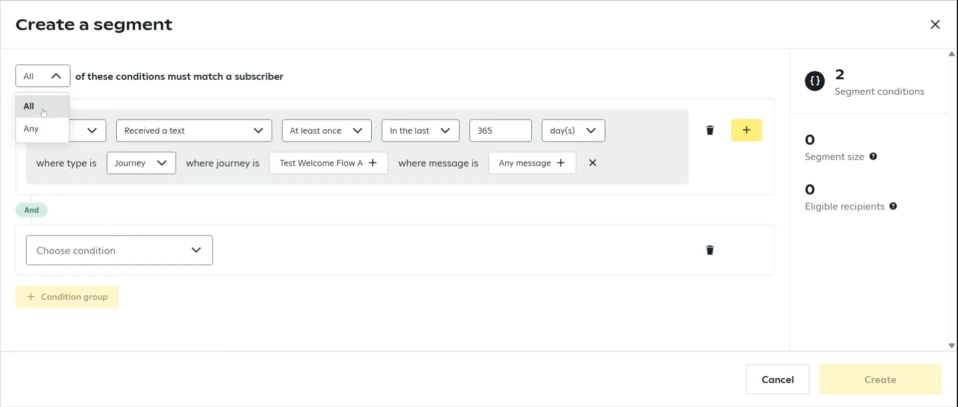
pyautogui.click(50, 134)
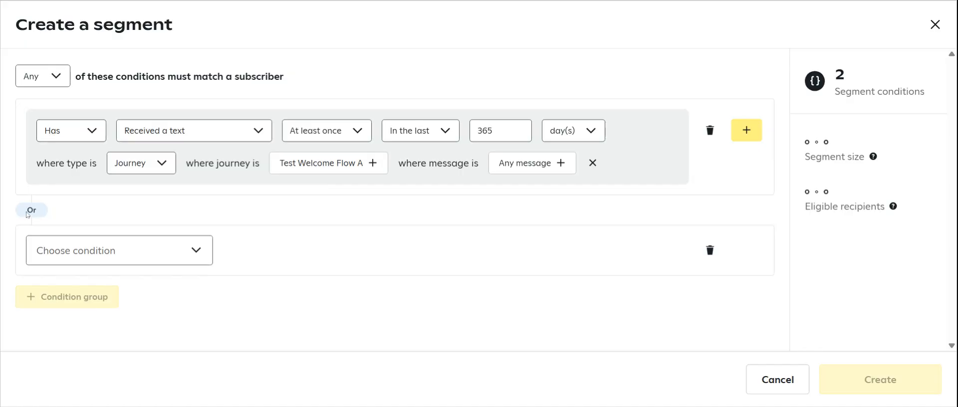
pyautogui.click(40, 76)
pyautogui.click(36, 106)
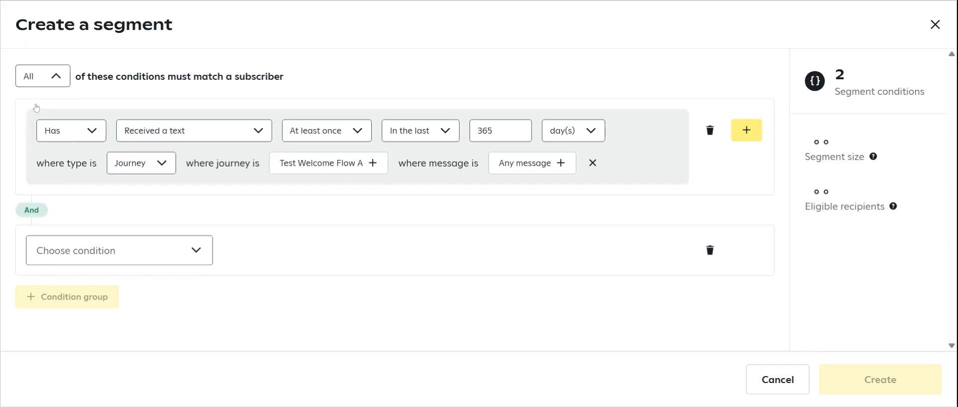
# - Base the second condition on a subscriber's activity and set it to Clicked a shortlink
pyautogui.click(119, 250)
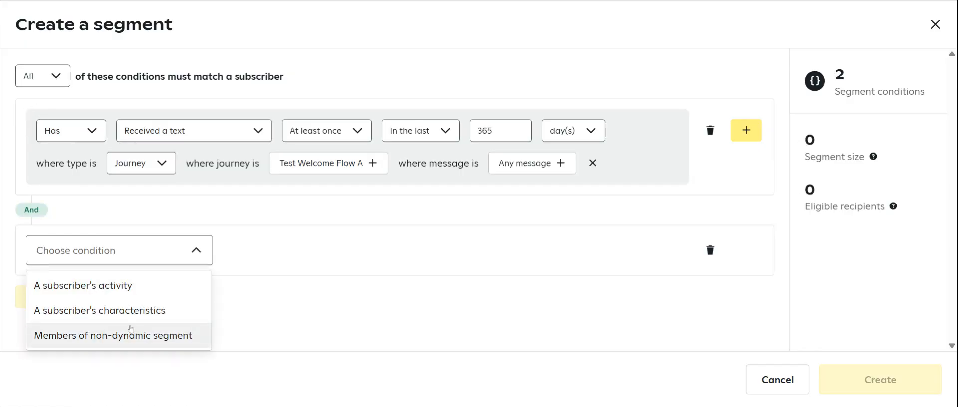
pyautogui.click(122, 292)
pyautogui.click(122, 260)
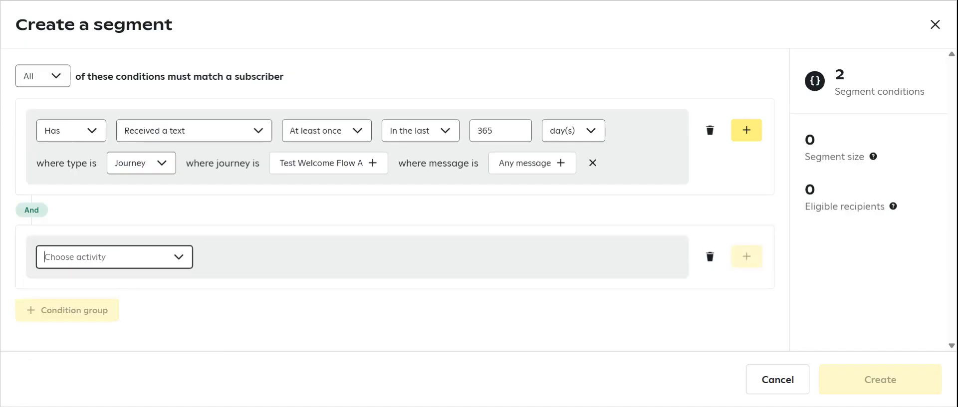
pyautogui.scroll(-1, 306, 263)
pyautogui.scroll(-1, 306, 264)
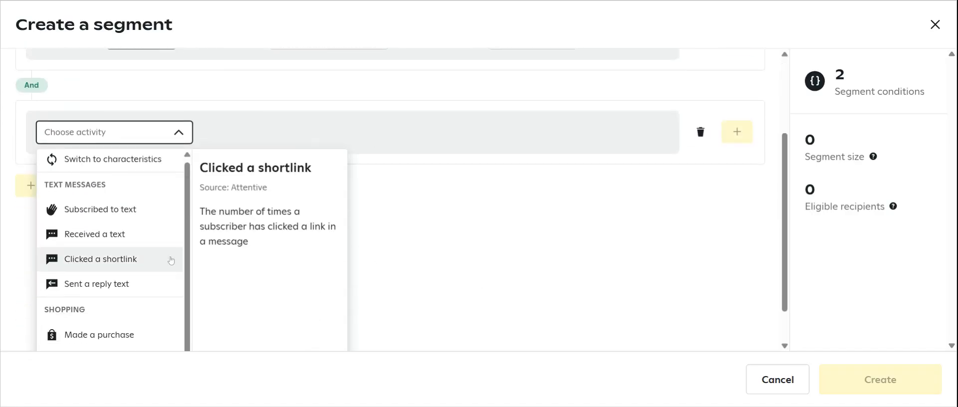
pyautogui.click(95, 262)
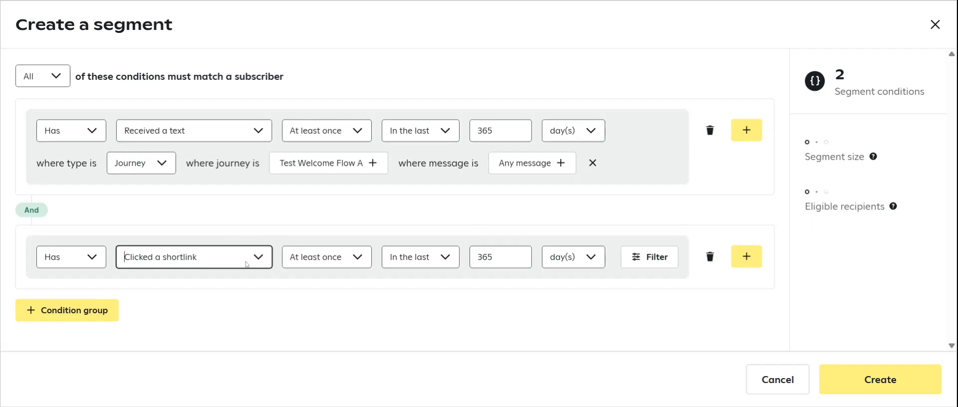